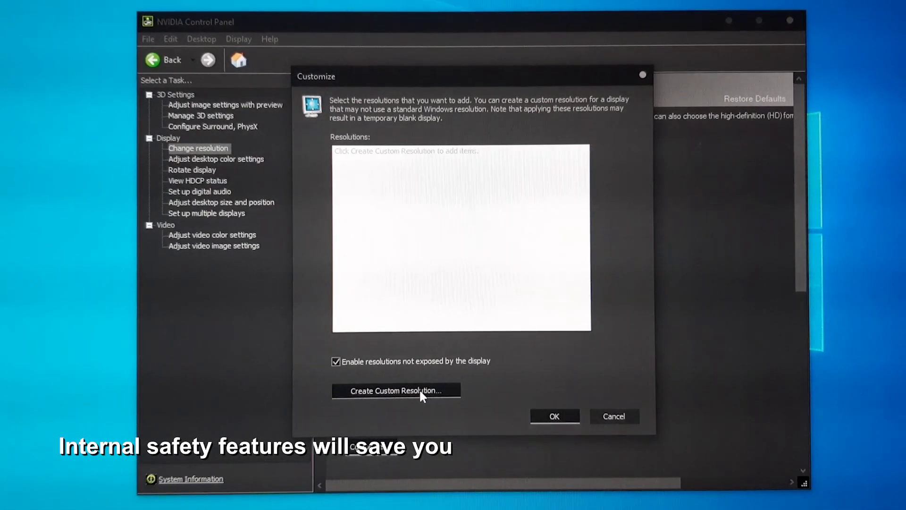
Start a new custom resolution and enter 76 Hz as its refresh rate
click(420, 388)
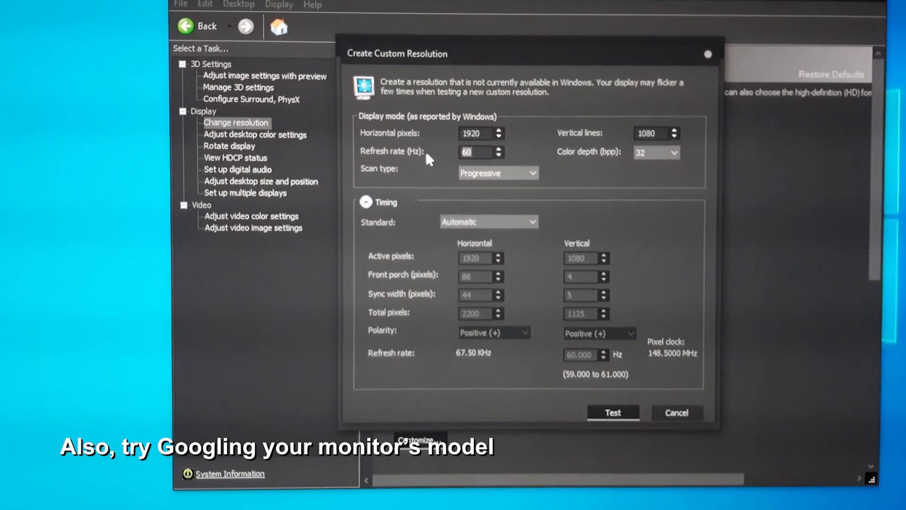
text(76)
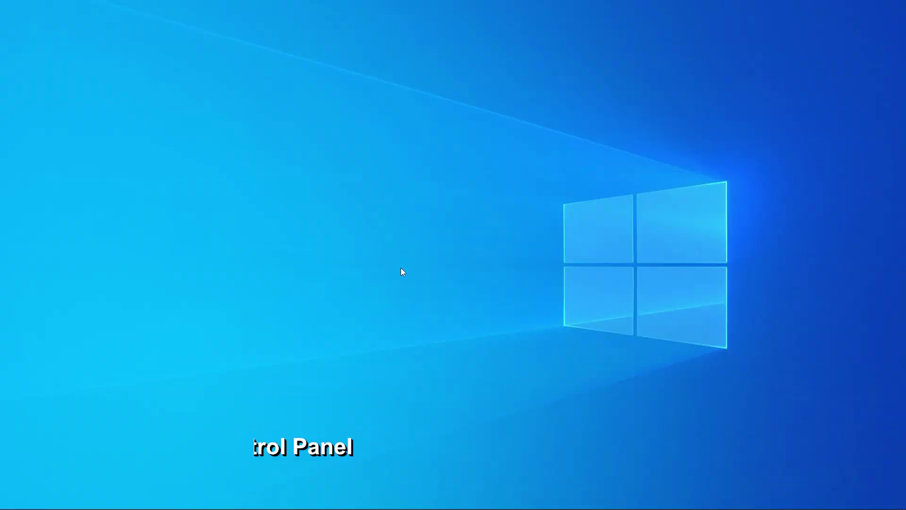
Enable unexposed resolutions, then create and test a 1920x1080 custom resolution at 75 Hz
right_click(402, 269)
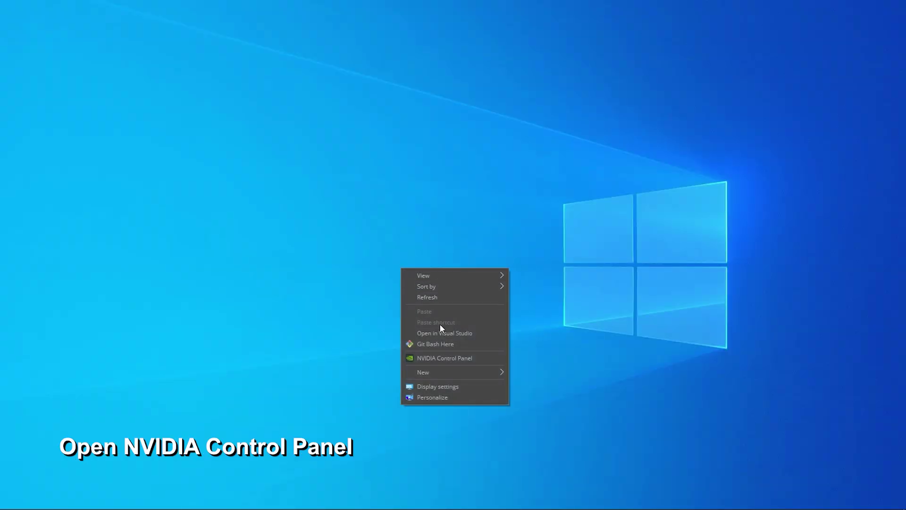
click(441, 359)
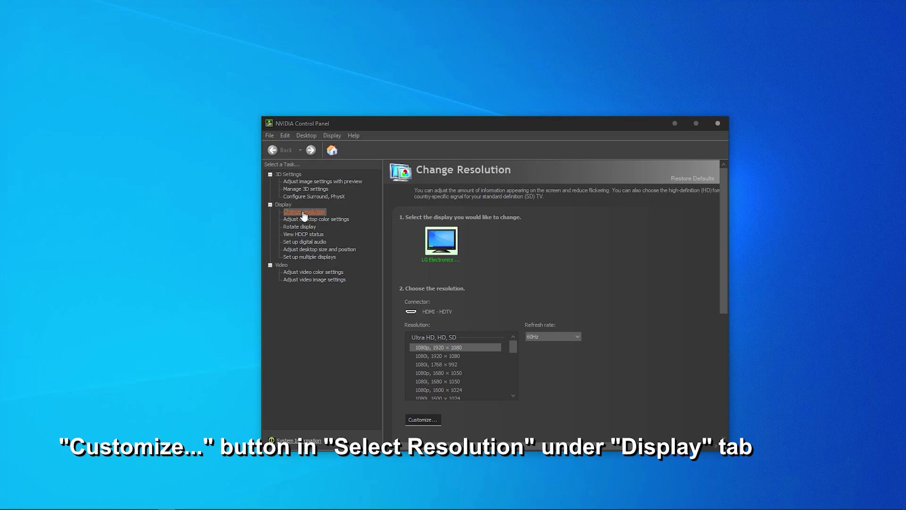
click(423, 420)
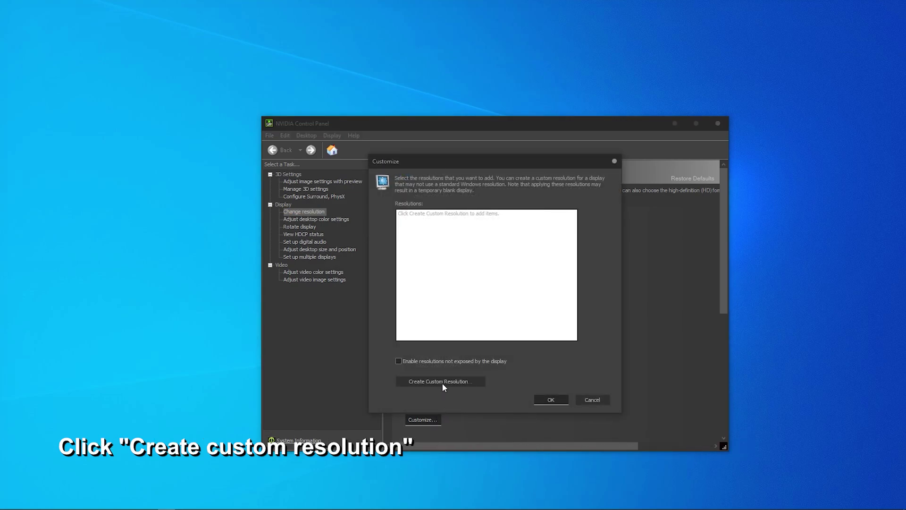
click(429, 359)
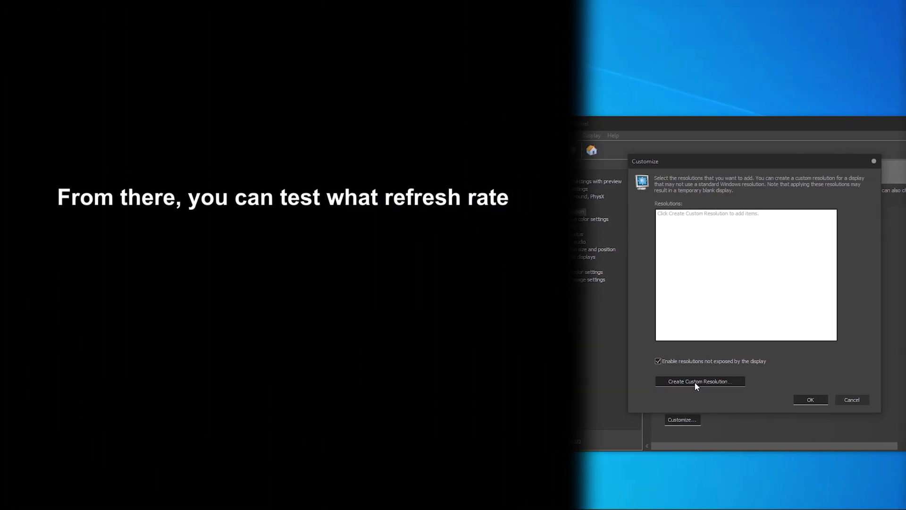
click(695, 382)
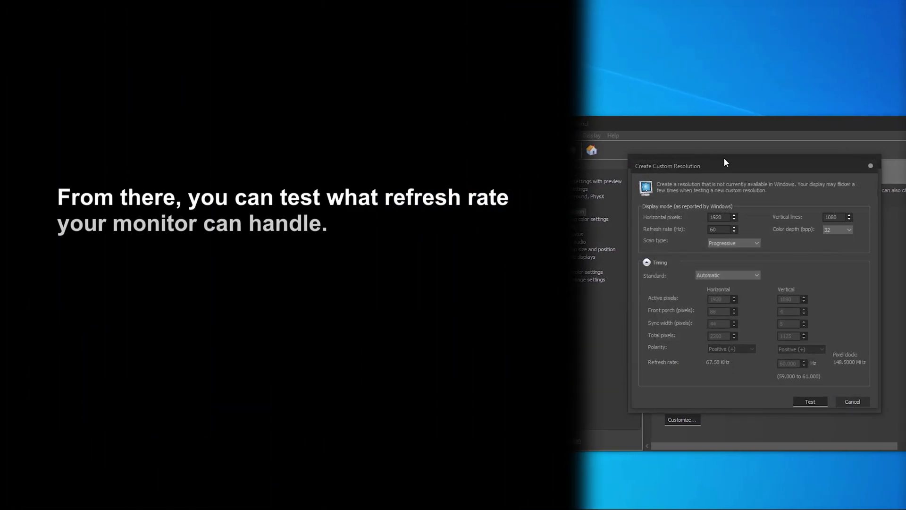
drag(719, 230, 702, 230)
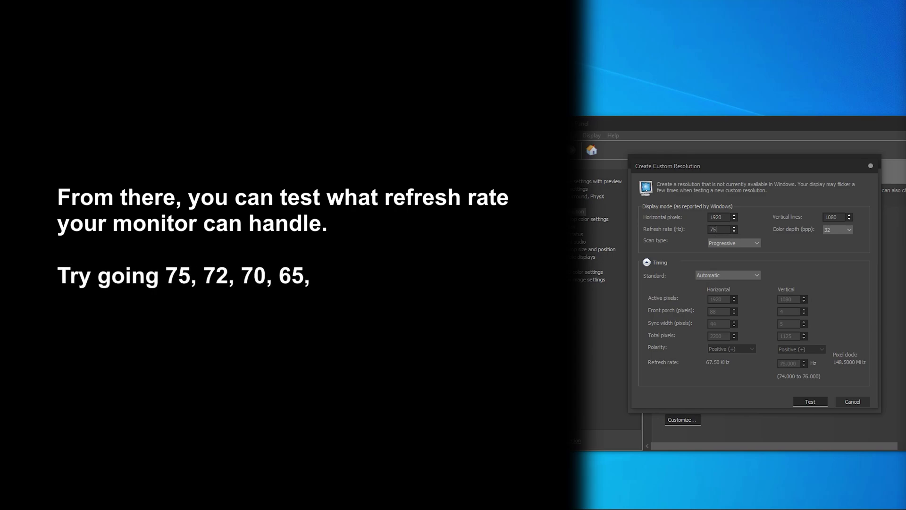
click(808, 402)
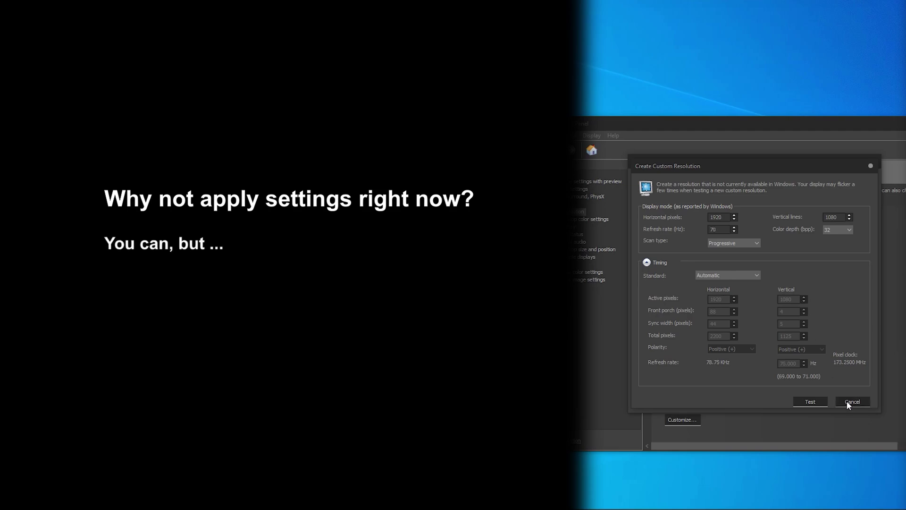
Cancel the 75 Hz custom resolution and the Customize list, then close NVIDIA Control Panel with Alt+F4
click(847, 401)
click(847, 401)
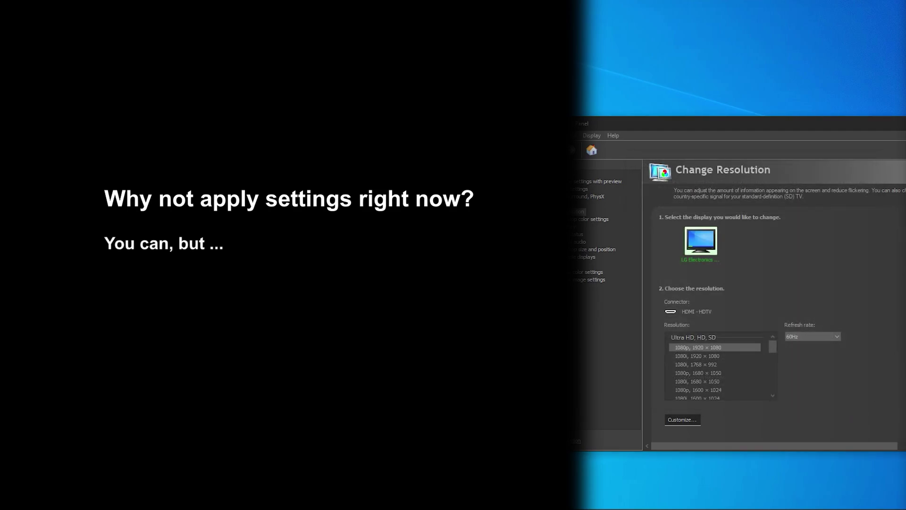
key(alt+F4)
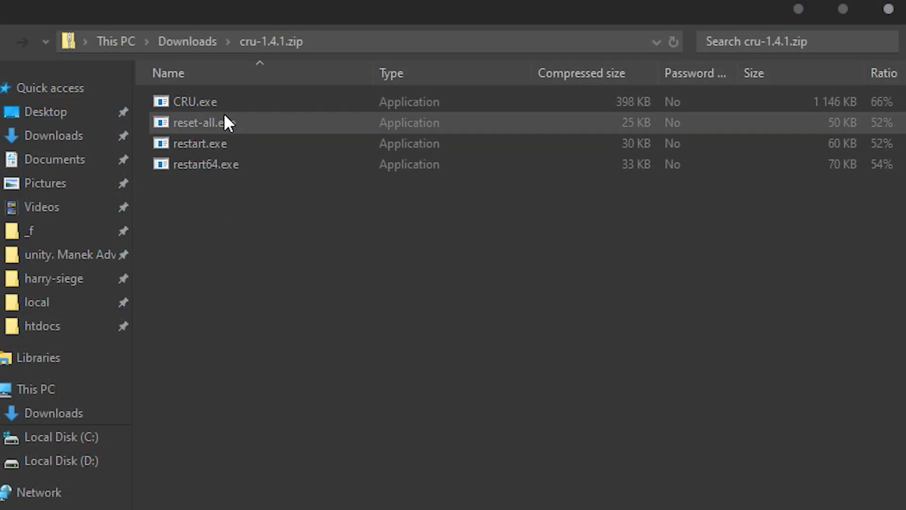
Extract cru-1.4.1.zip to a Desktop folder, run CRU.exe, and select the 1920x1080 @ 60 Hz resolution
double_click(218, 107)
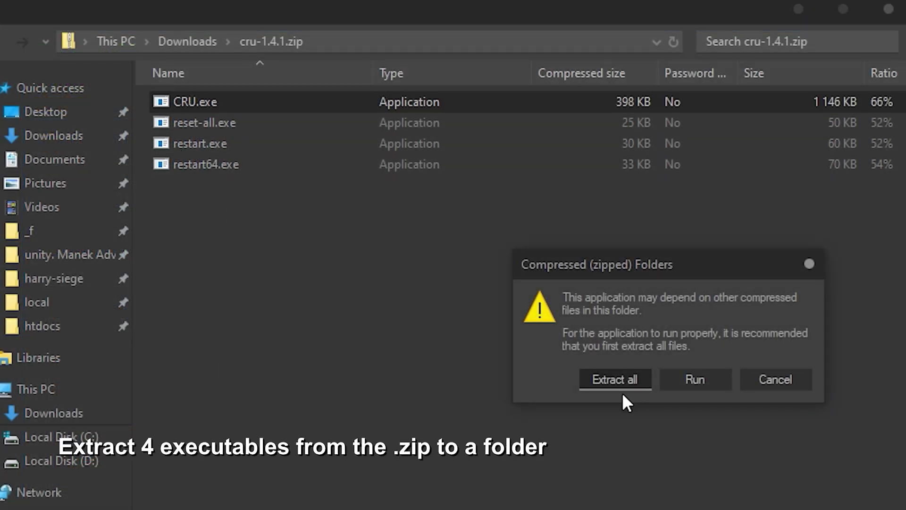
click(613, 379)
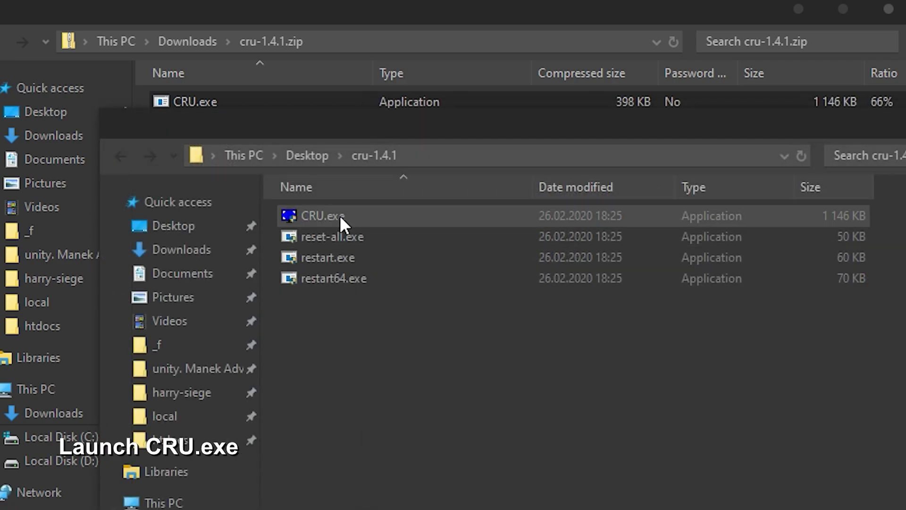
double_click(339, 214)
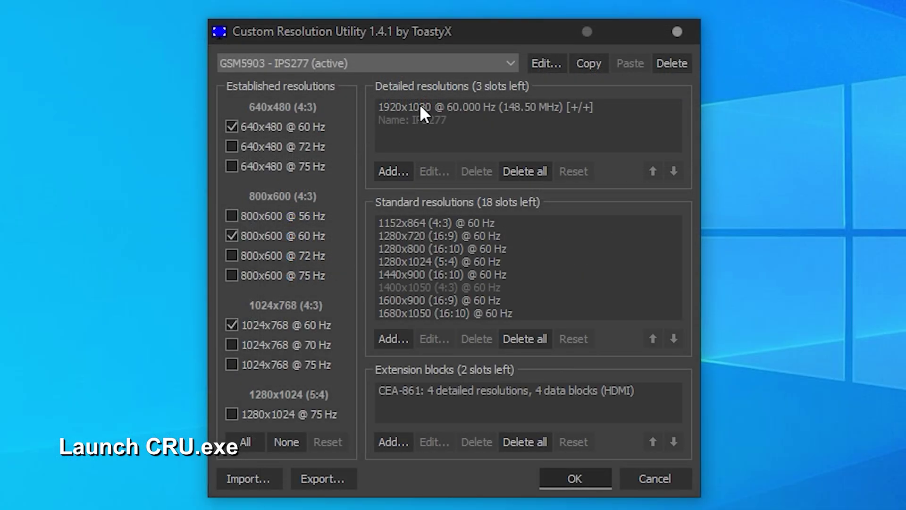
click(420, 105)
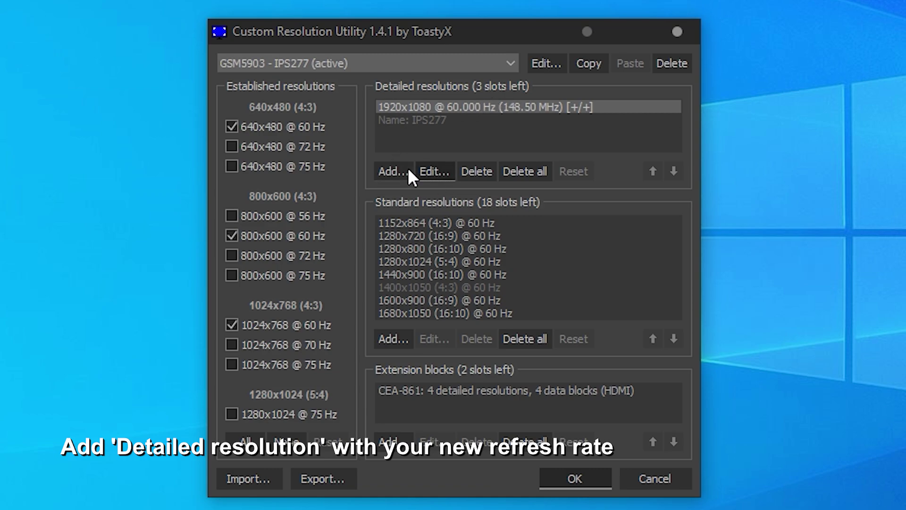
Add a 1920x1080 @ 70 Hz detailed resolution, delete all standard resolutions, and apply via restart64.exe
click(393, 171)
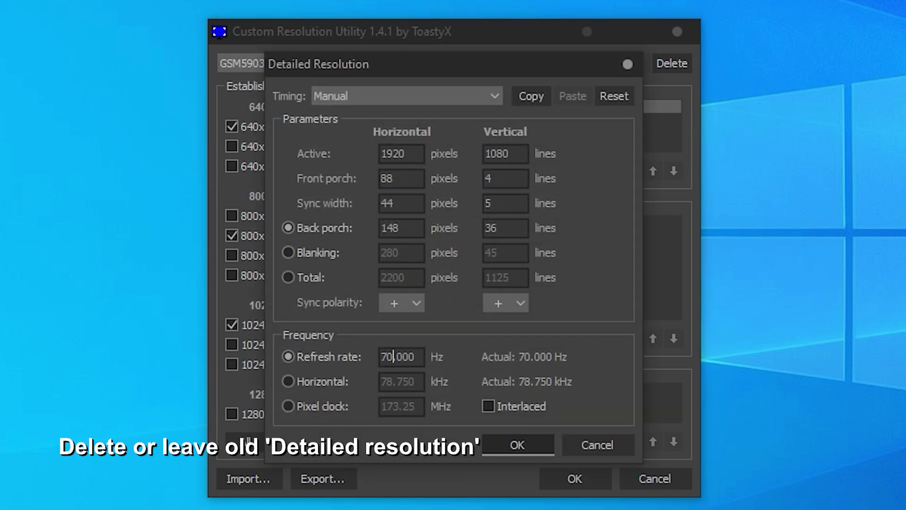
click(512, 450)
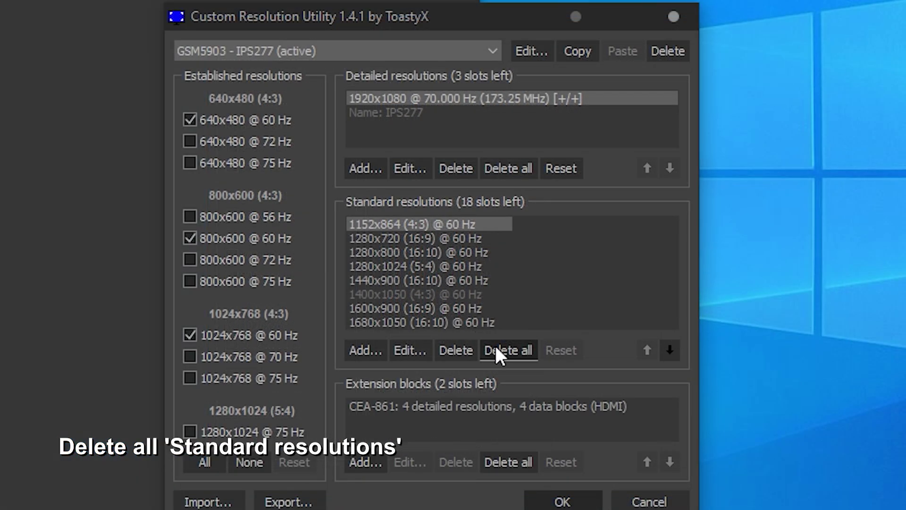
click(497, 352)
click(189, 280)
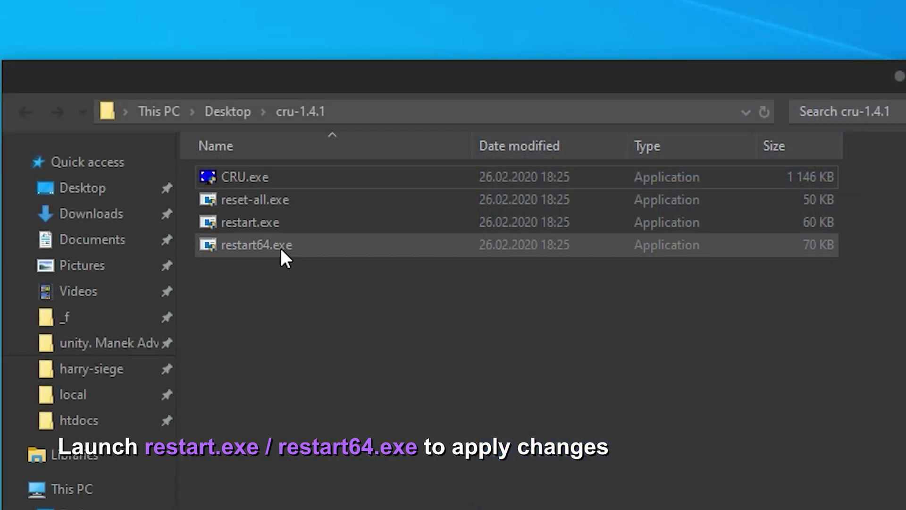
double_click(281, 245)
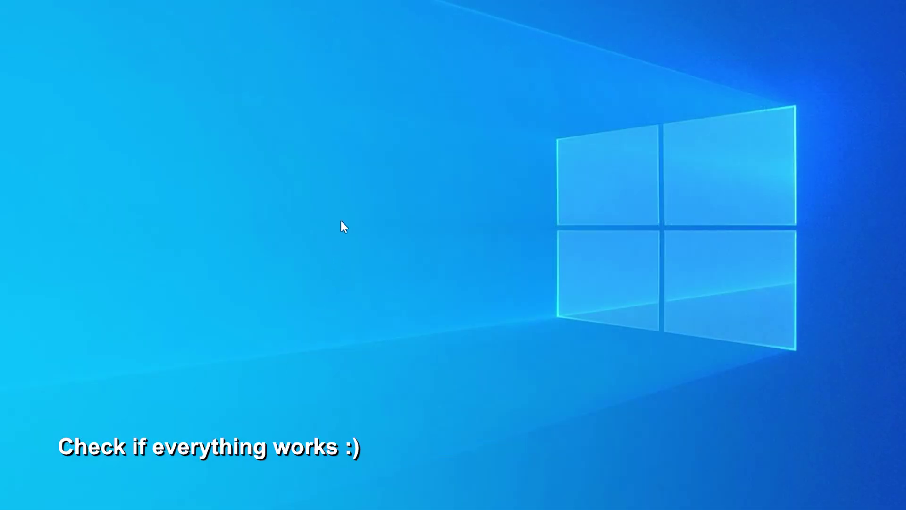
Choose 1920 × 1080 (native) at 70Hz in Change resolution and apply it
right_click(341, 221)
click(385, 368)
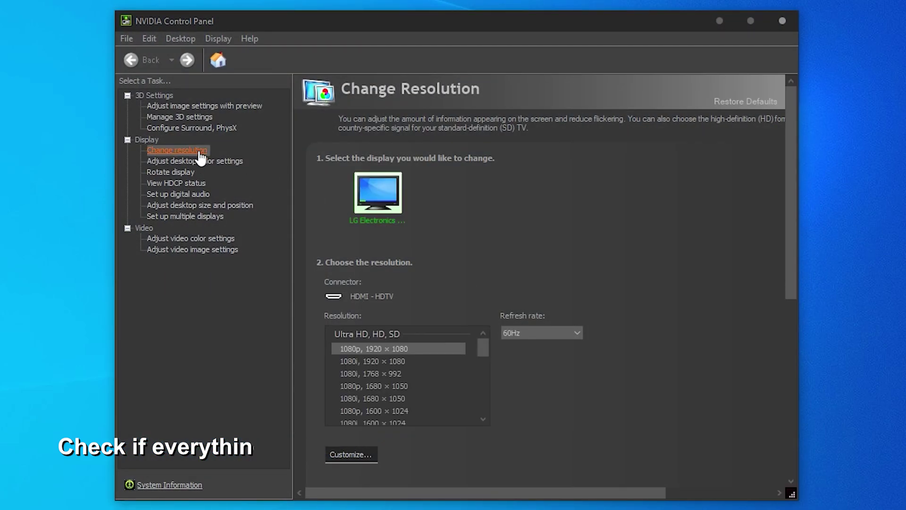
scroll(784, 217, down, 2)
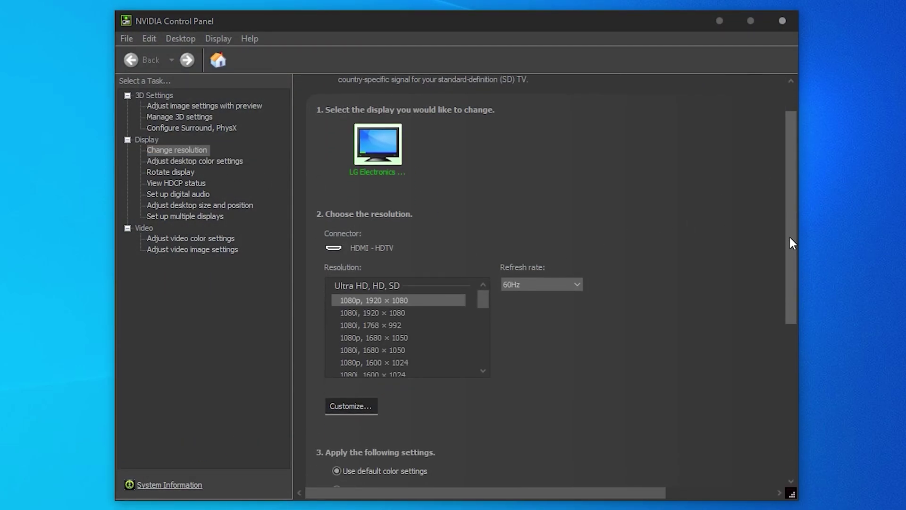
scroll(486, 305, down, 1)
drag(483, 296, 484, 337)
click(378, 304)
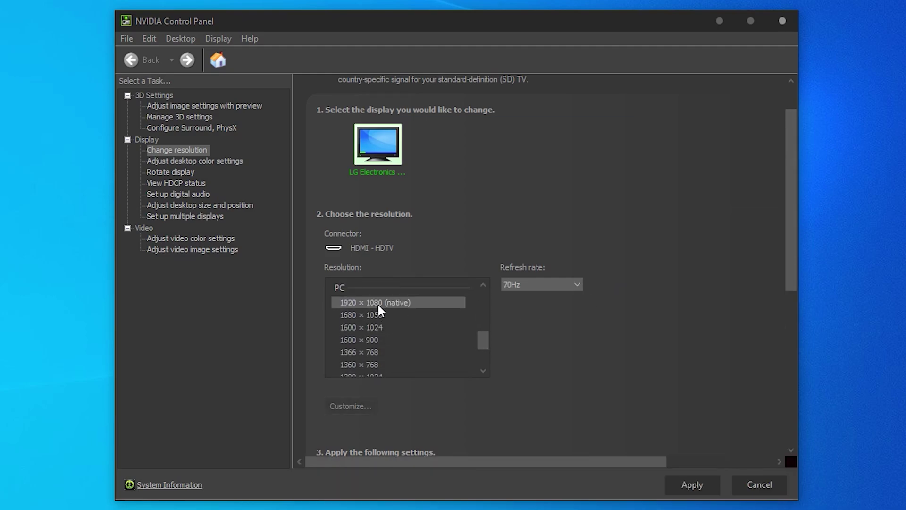
click(528, 285)
click(523, 283)
click(678, 483)
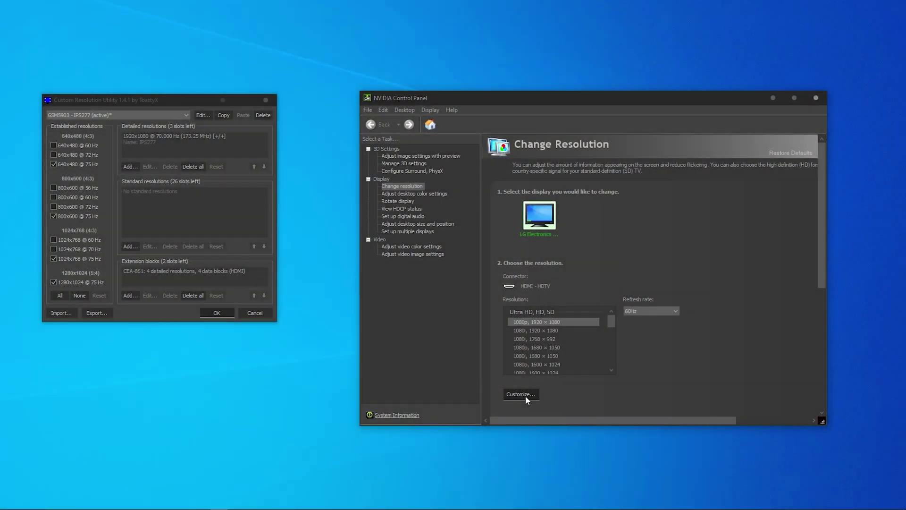
Read the 1125 vertical total from the resolution timings and set RTSS Scanline sync to -45
click(525, 395)
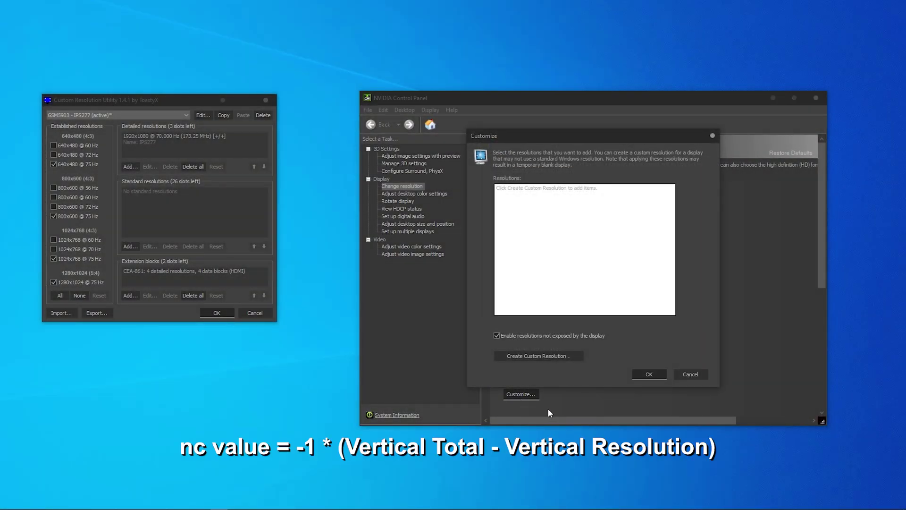
click(532, 357)
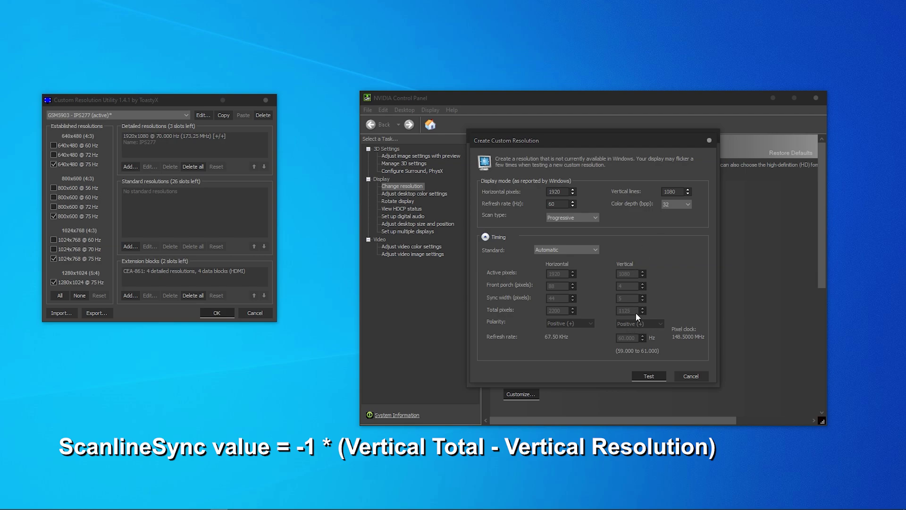
click(130, 166)
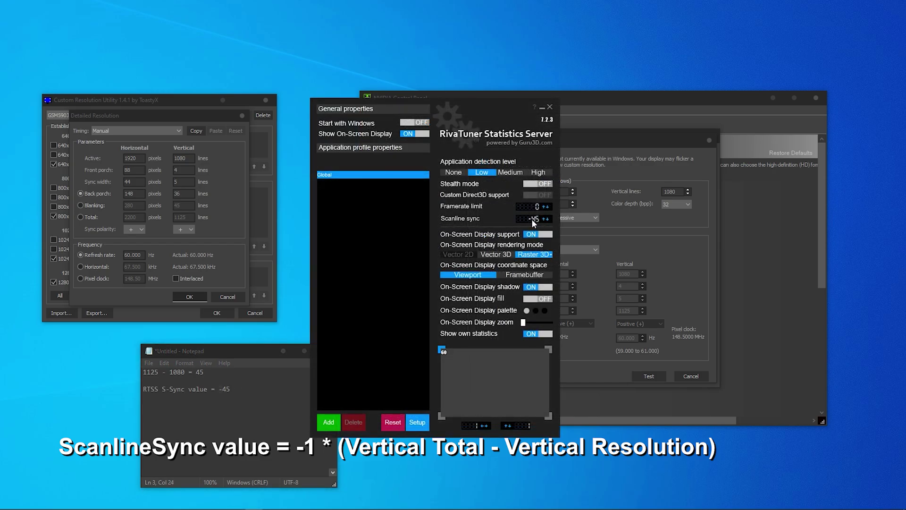
mouse_move(531, 219)
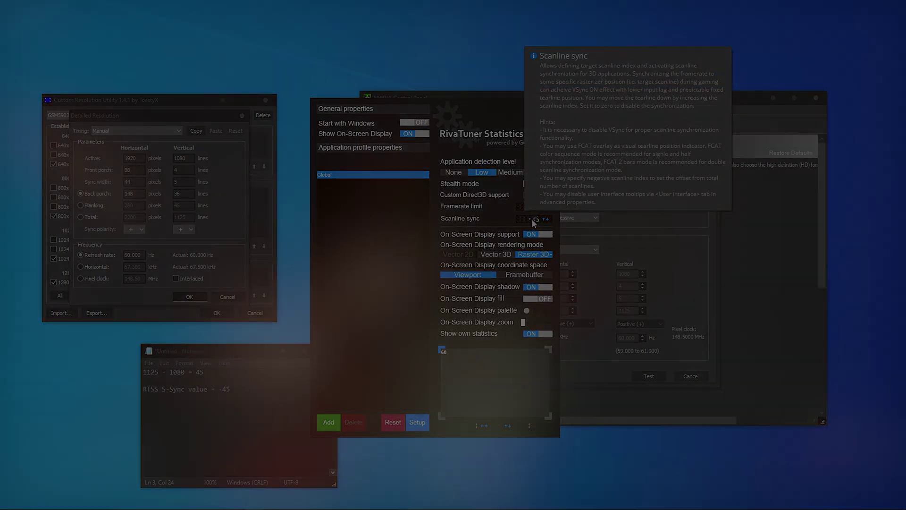